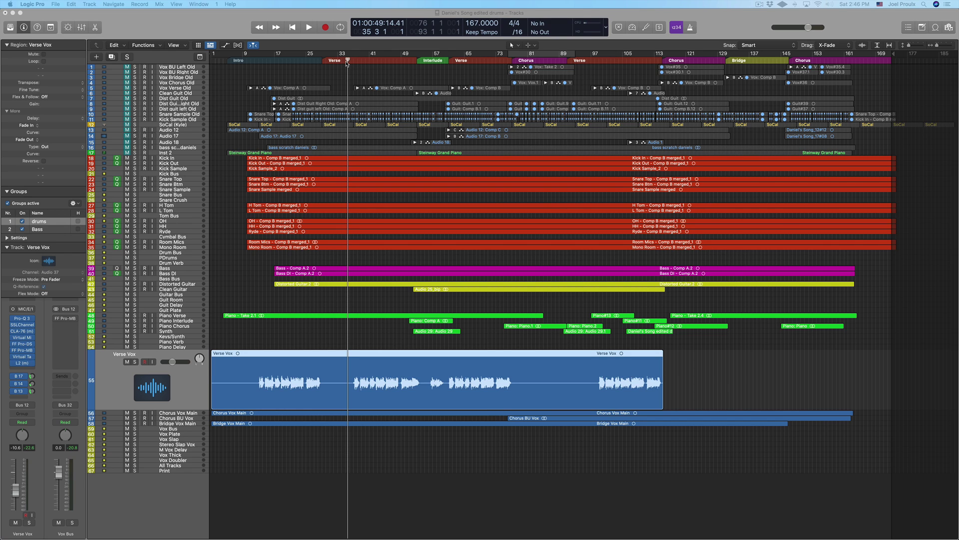
- Play the full mix from bar 36 into the interlude to hear the verse vocal
drag(348, 61, 349, 61)
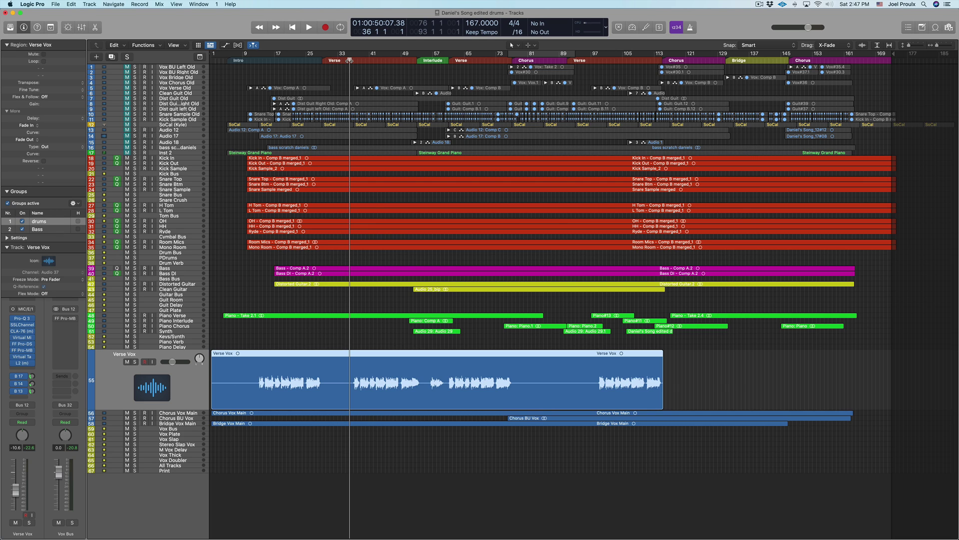
key(space)
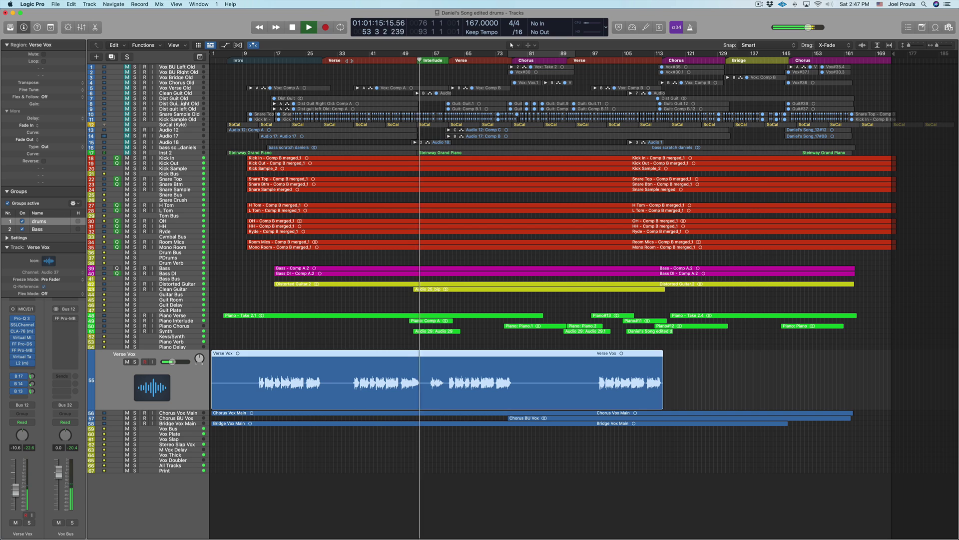
key(space)
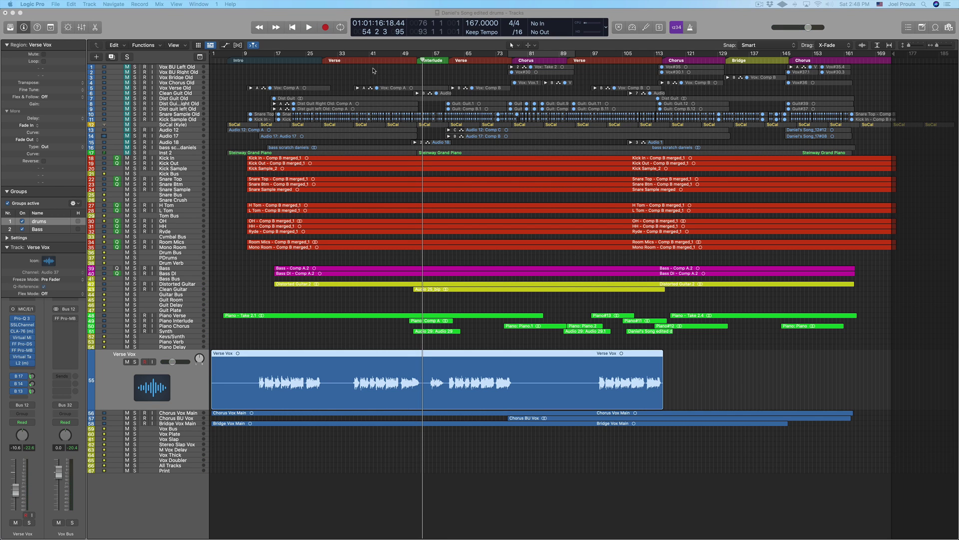
- Set a cycle range from bar 39 to bar 53 and play the Verse Vox track in solo
drag(364, 59, 418, 63)
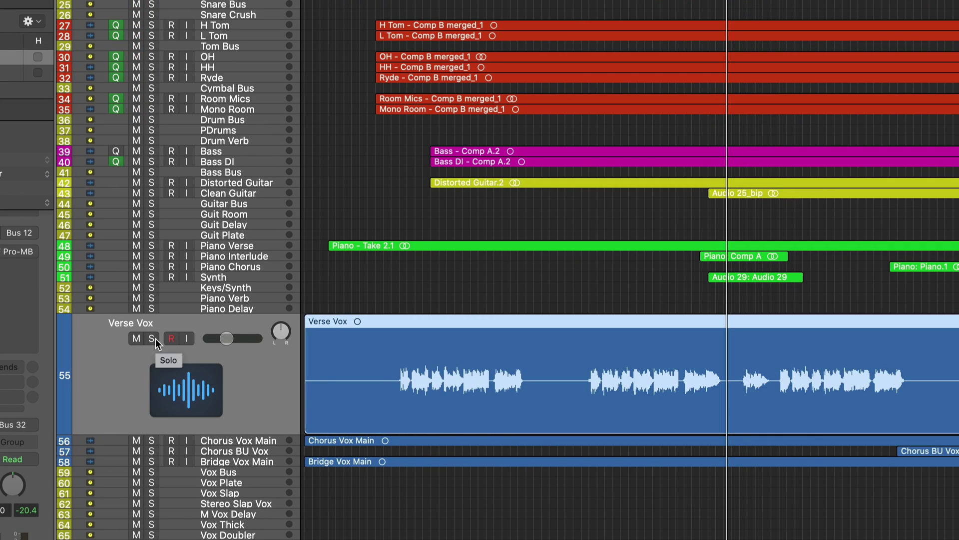
click(155, 339)
key(space)
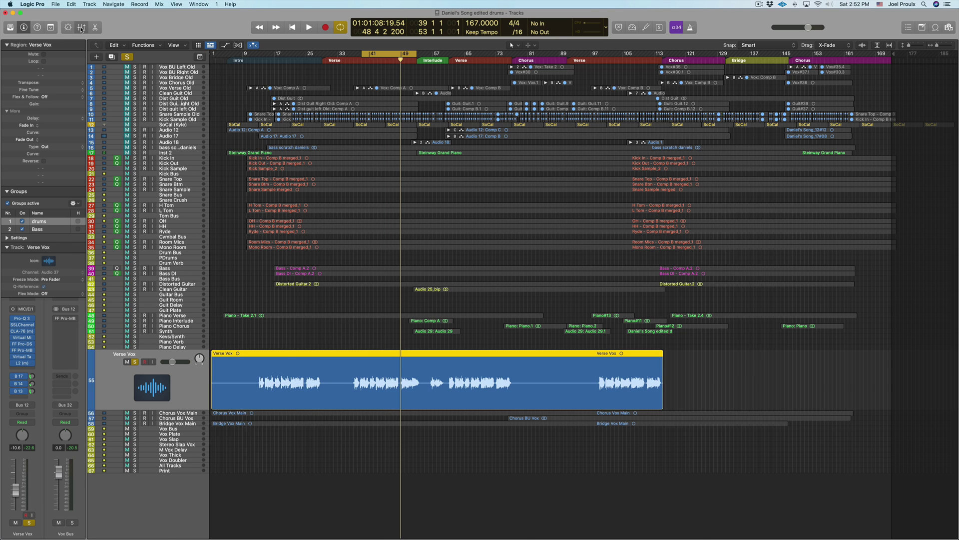
- Show the mixer and bypass the Bus 13 send on the Verse Vox channel
key(x)
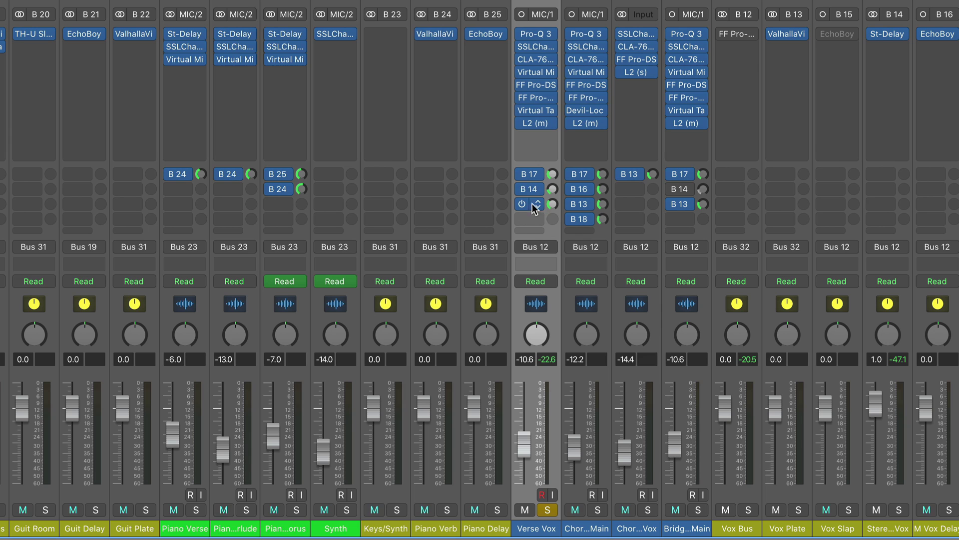
mouse_move(523, 205)
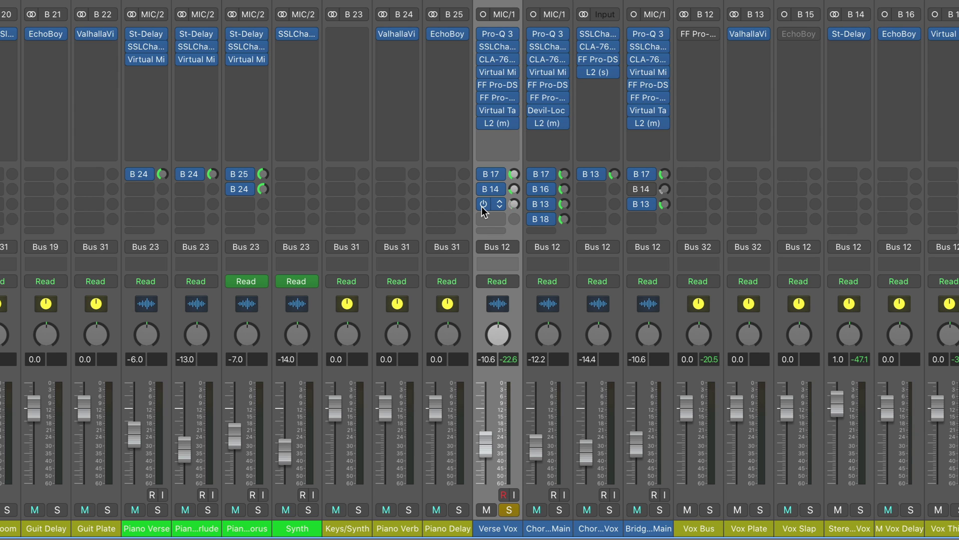
click(483, 205)
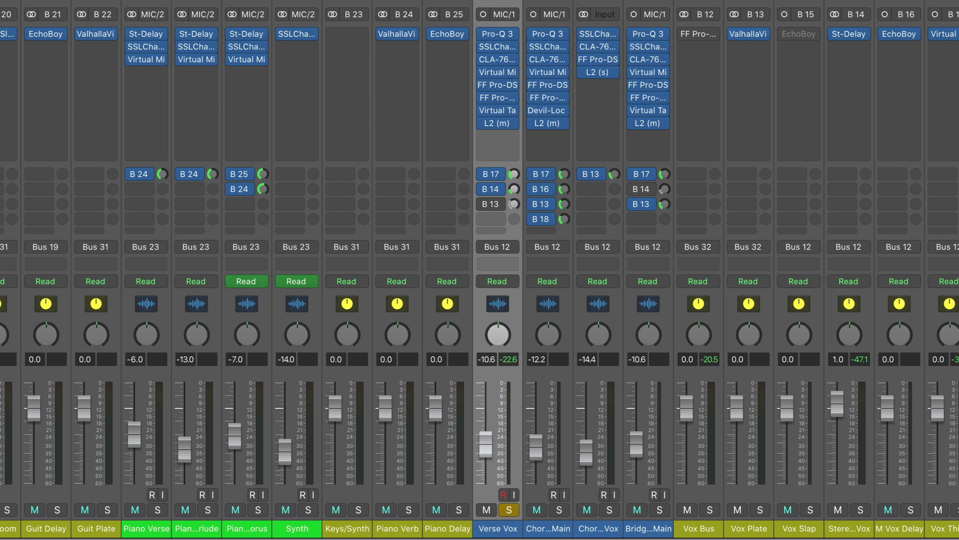
- Play the looped vocal and compare it with the Verse Vox channel's Bus 14 send off and on
key(space)
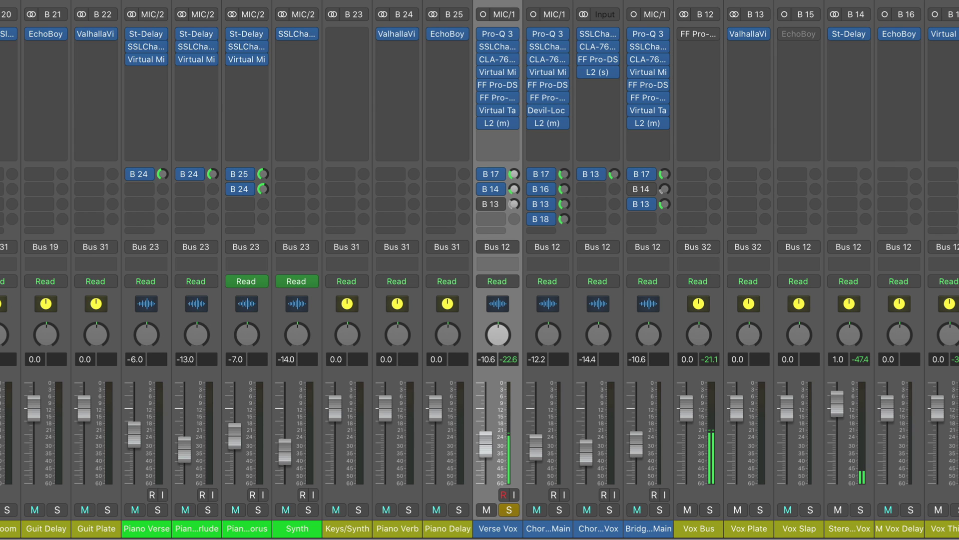
mouse_move(484, 196)
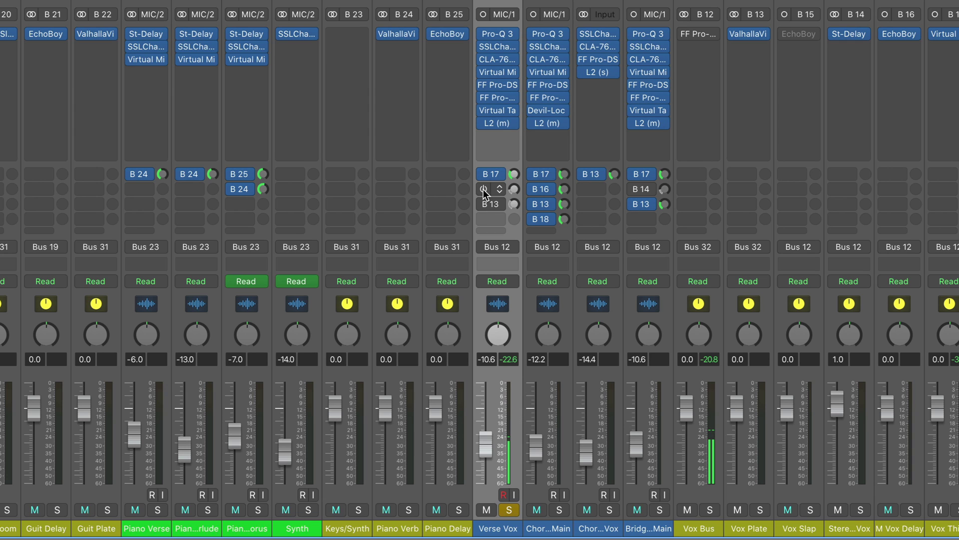
click(484, 189)
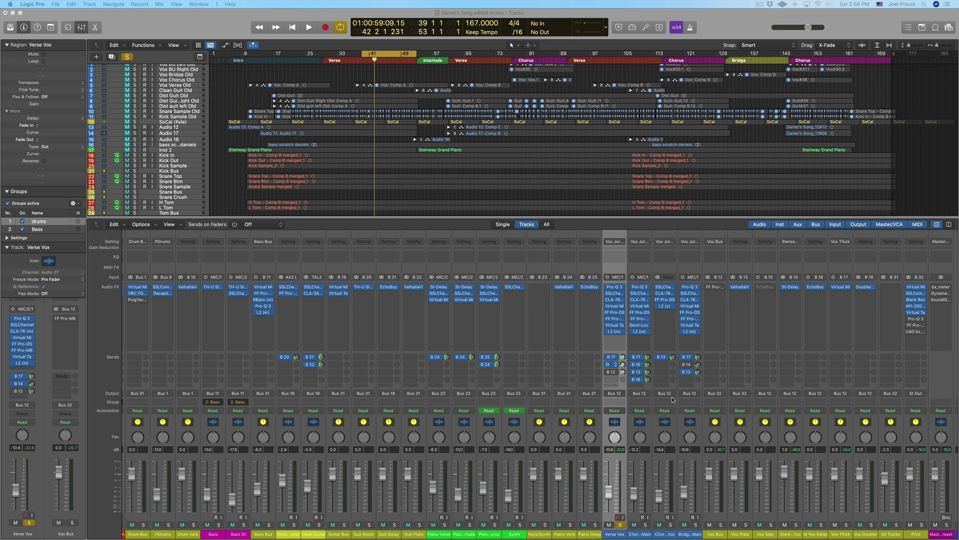
- On the Stereo Slap Vox channel, bypass the existing Stereo Delay and insert a second stereo Stereo Delay below it
click(794, 533)
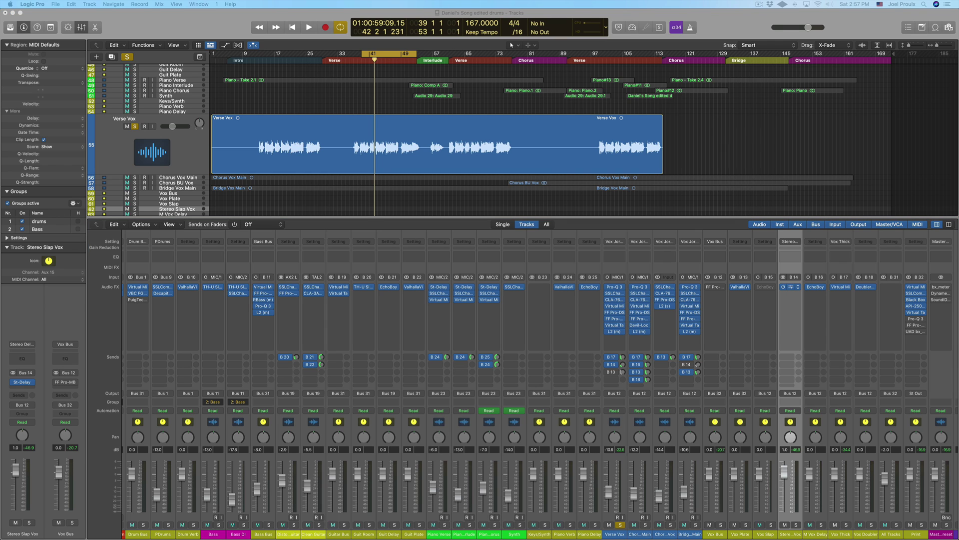
click(784, 287)
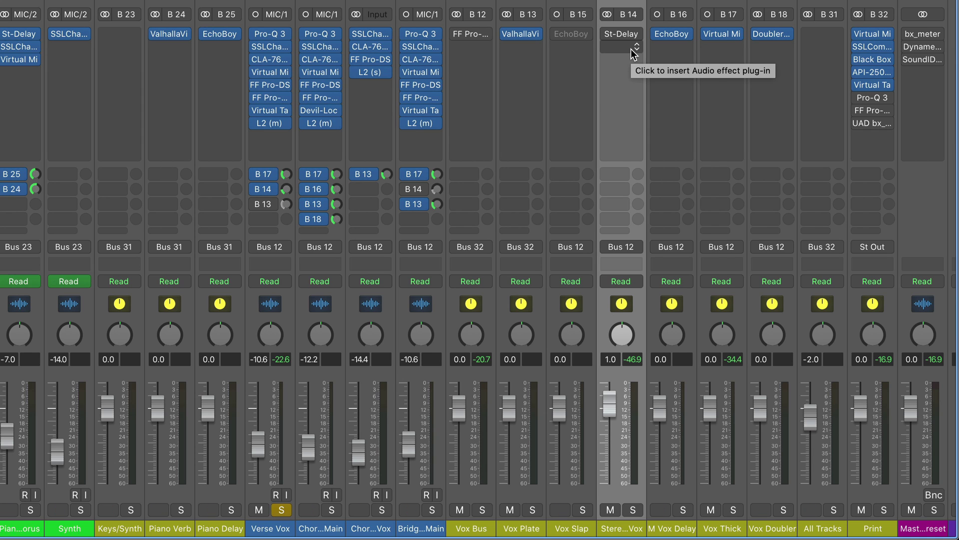
click(631, 48)
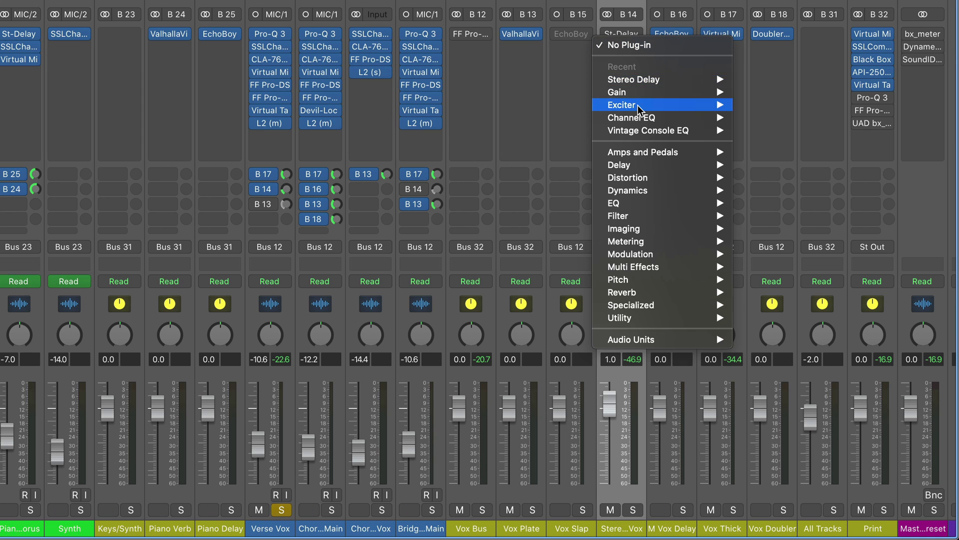
mouse_move(649, 78)
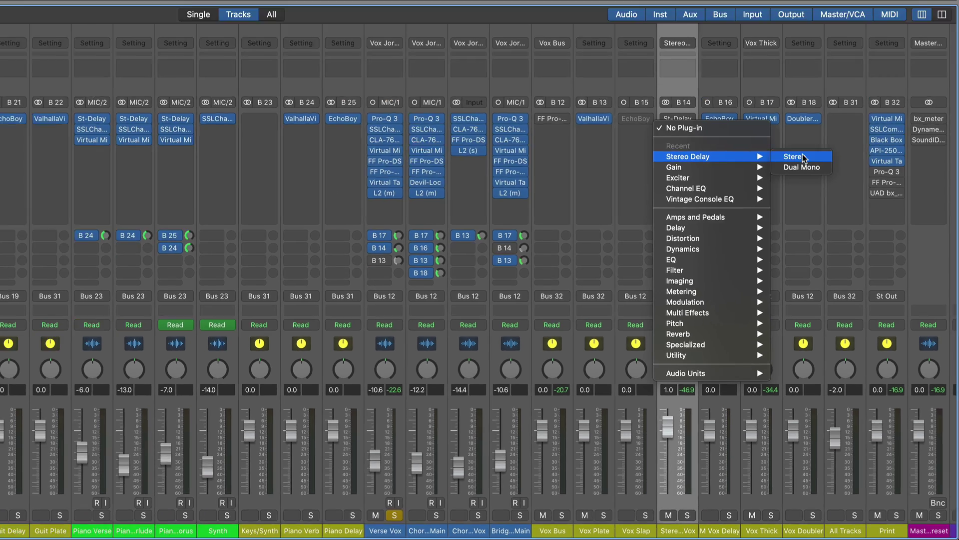
click(772, 79)
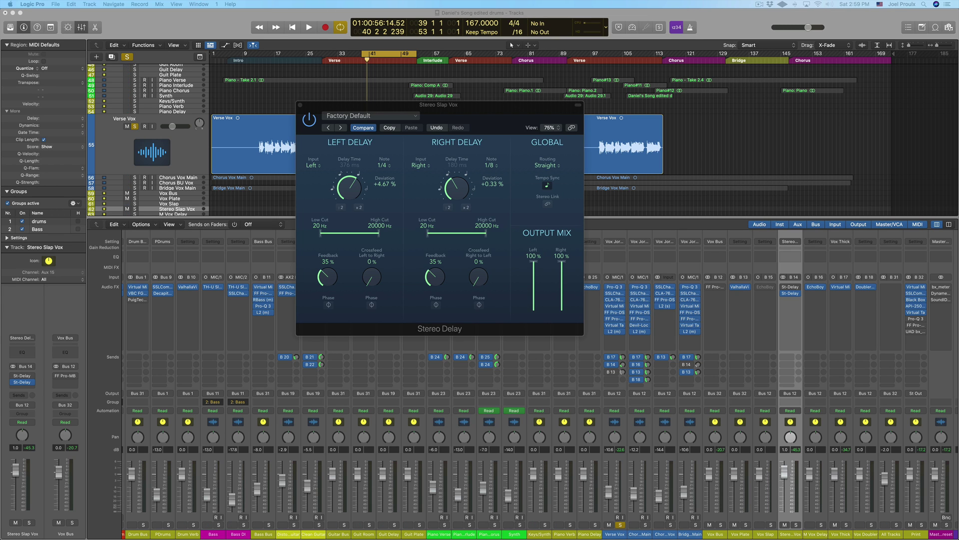
- Configure the new Stereo Delay without tempo sync, with a 216 ms left delay time and 0% feedback on both sides
click(545, 185)
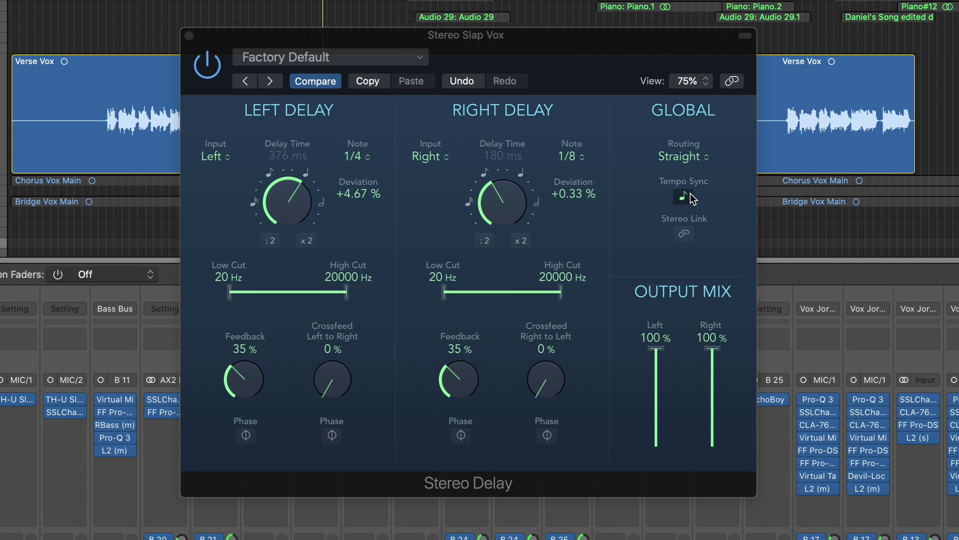
click(683, 197)
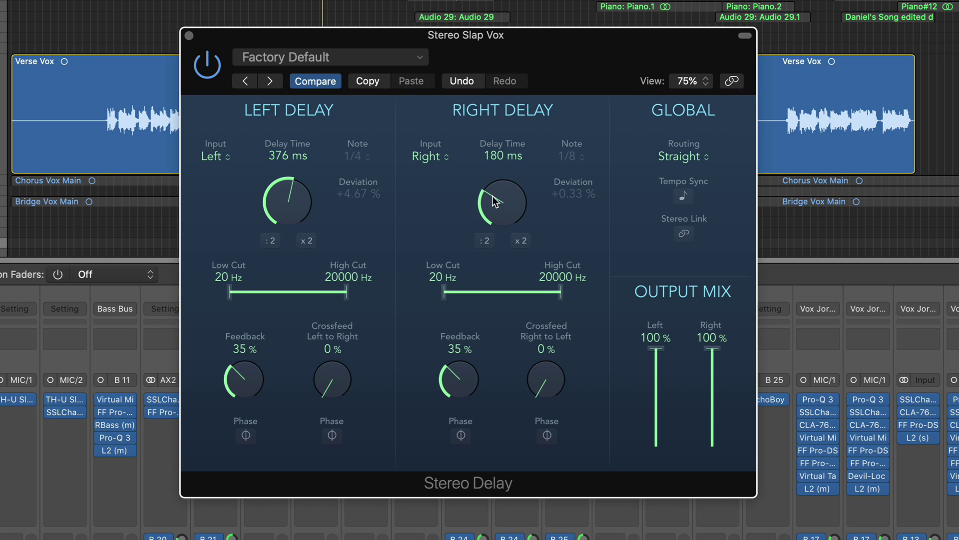
drag(283, 199, 283, 237)
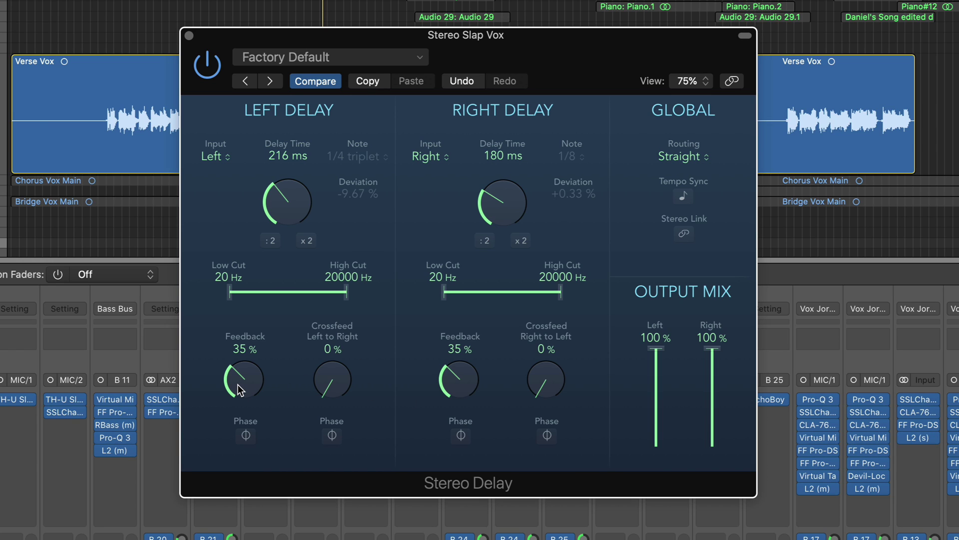
drag(239, 391, 251, 495)
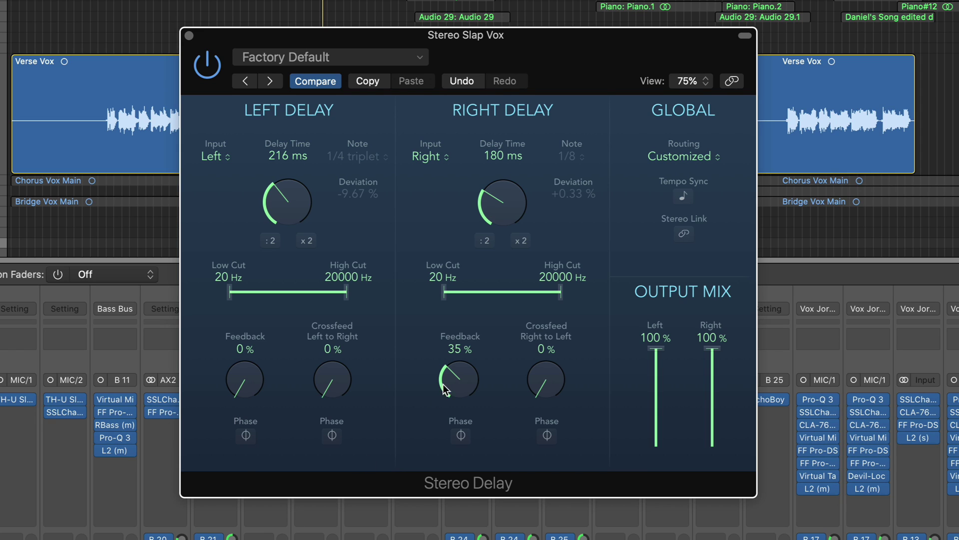
drag(443, 385, 470, 509)
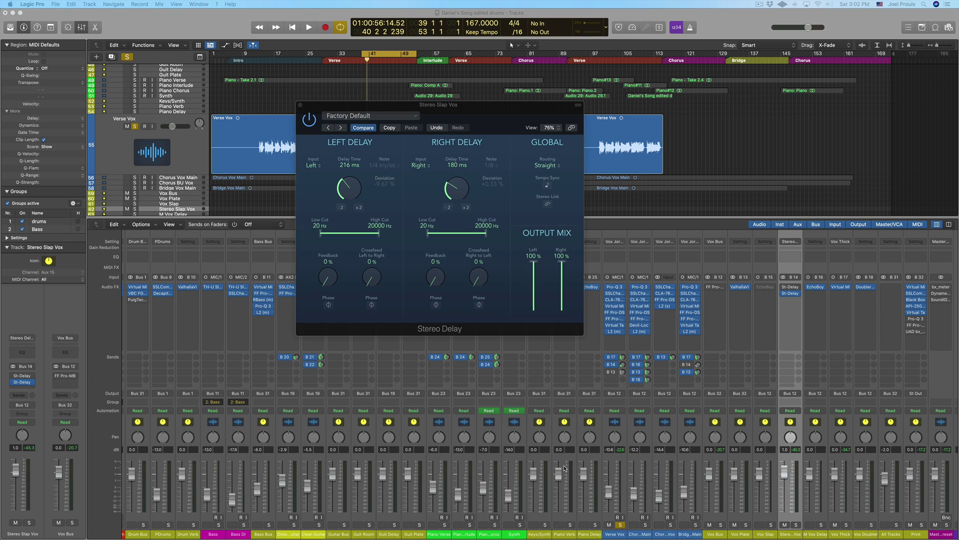
- Solo the Stereo Slap Vox channel in place of Verse Vox and audition it with its fader raised to 6.0 dB
click(620, 524)
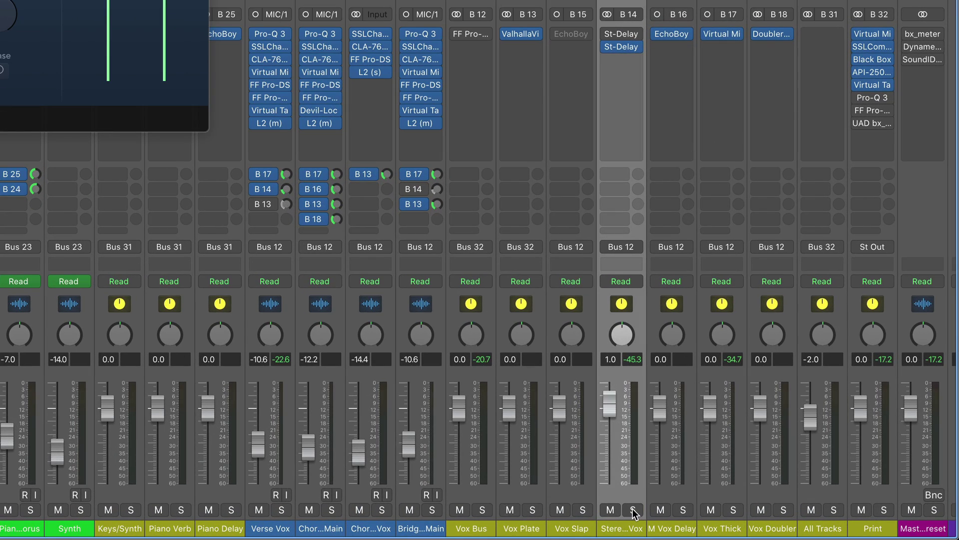
click(796, 525)
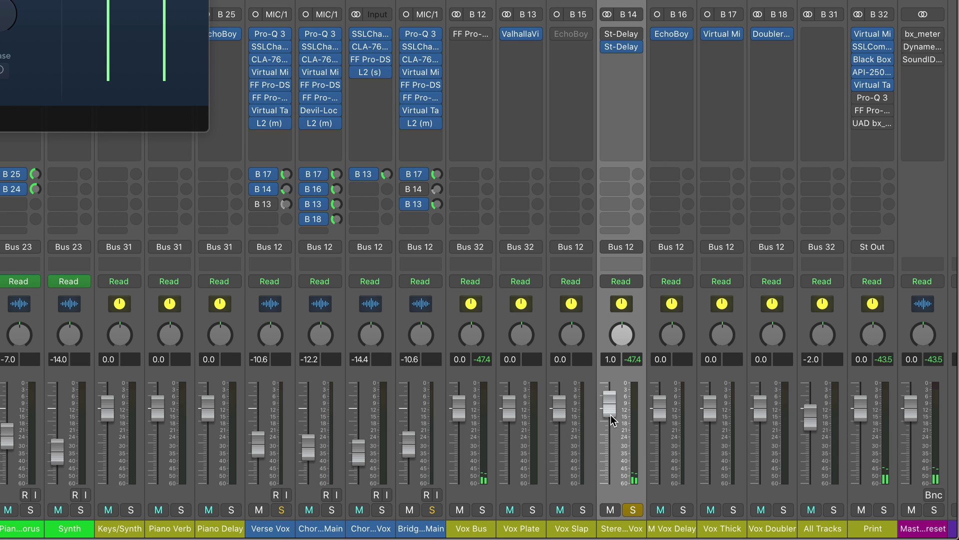
drag(611, 414, 610, 394)
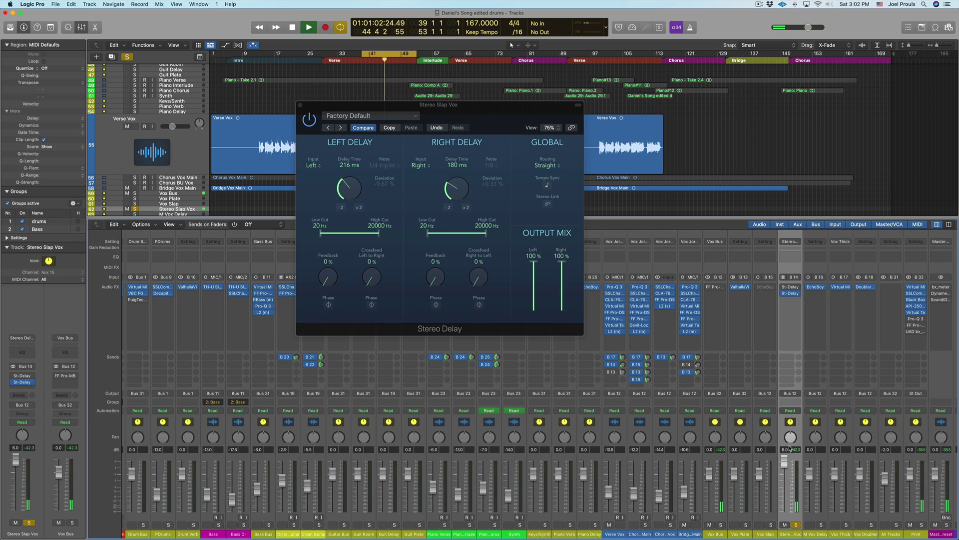
key(space)
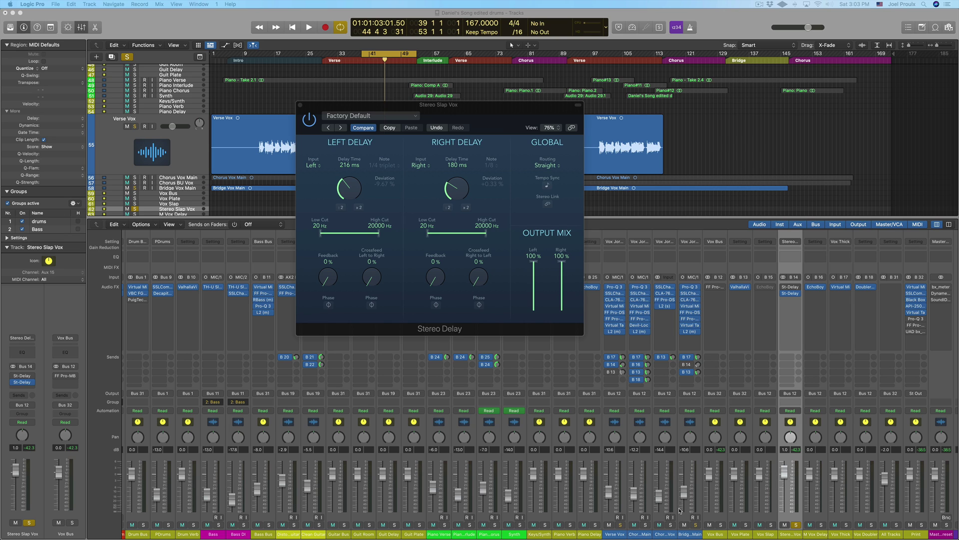
- Solo Verse Vox as well, audition it with the Stereo Slap Vox fader at 6.0 dB, and return that fader to 1.0 dB
click(620, 525)
key(space)
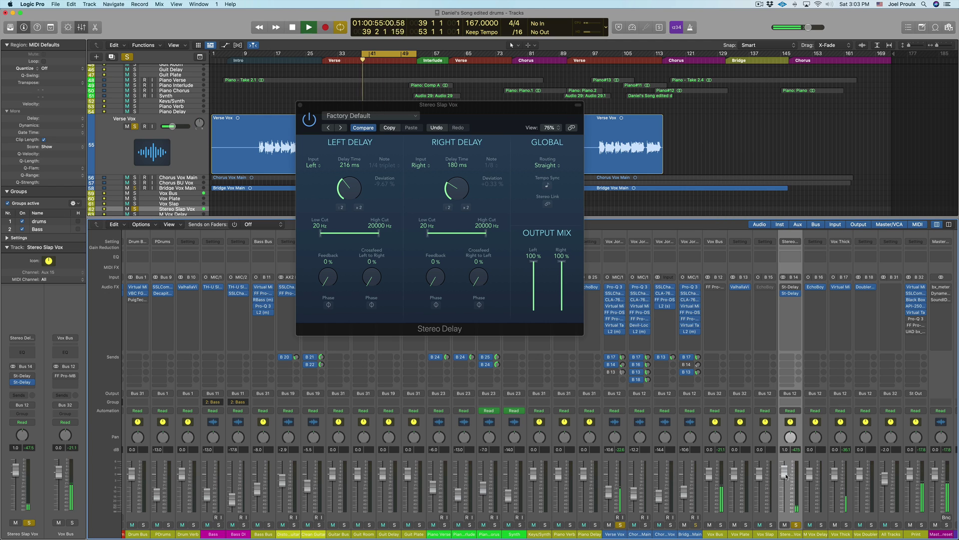
drag(785, 471, 786, 445)
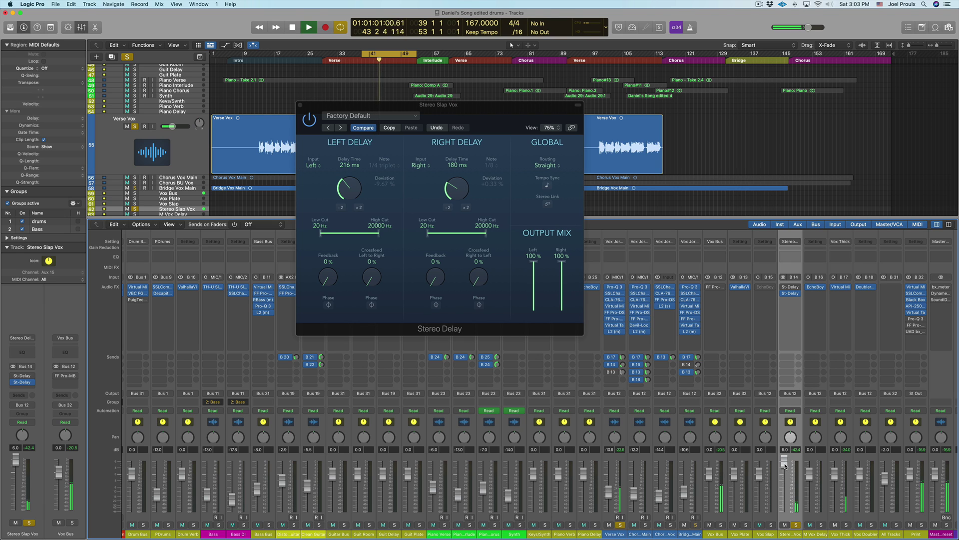
key(space)
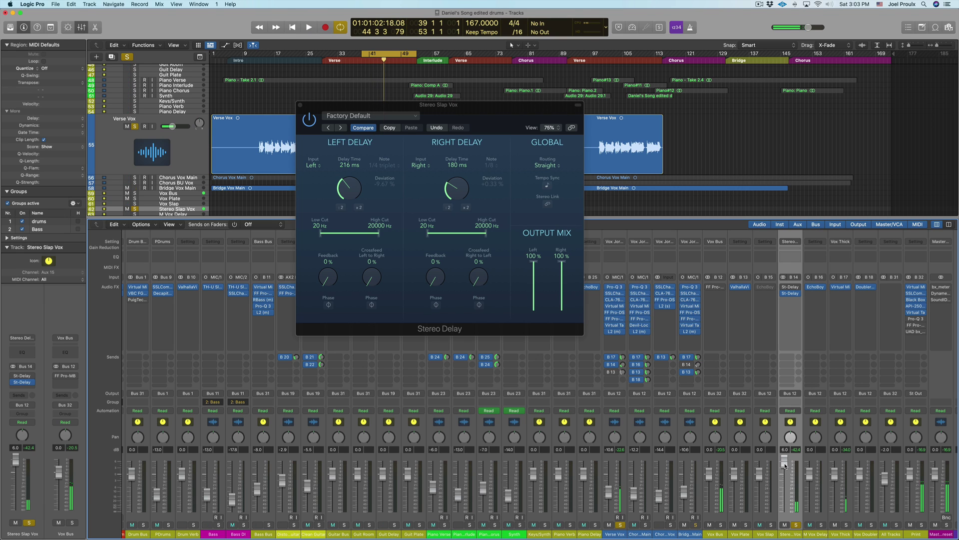
drag(784, 464, 785, 477)
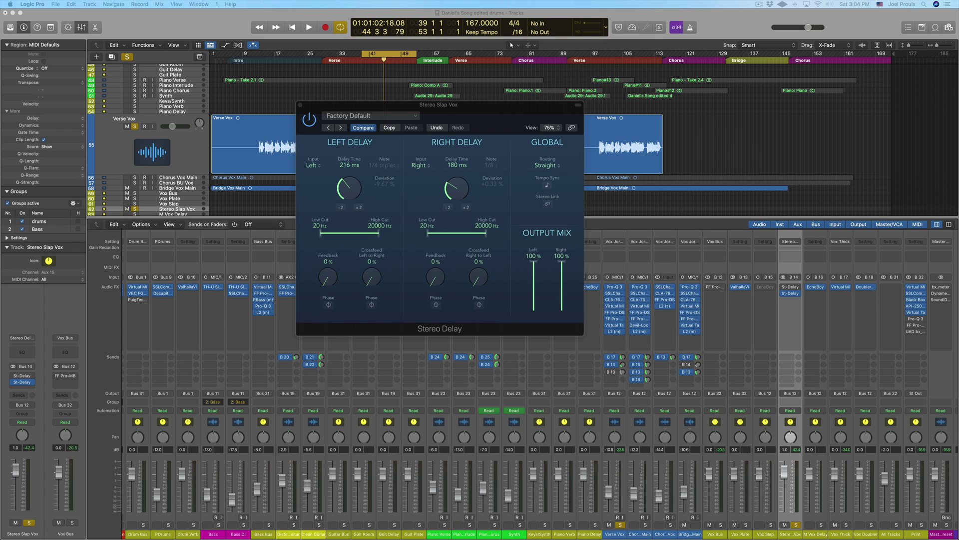
- Close the Stereo Delay window, re-enable the Bus 13 send on Verse Vox and audition the vocal with it
click(301, 106)
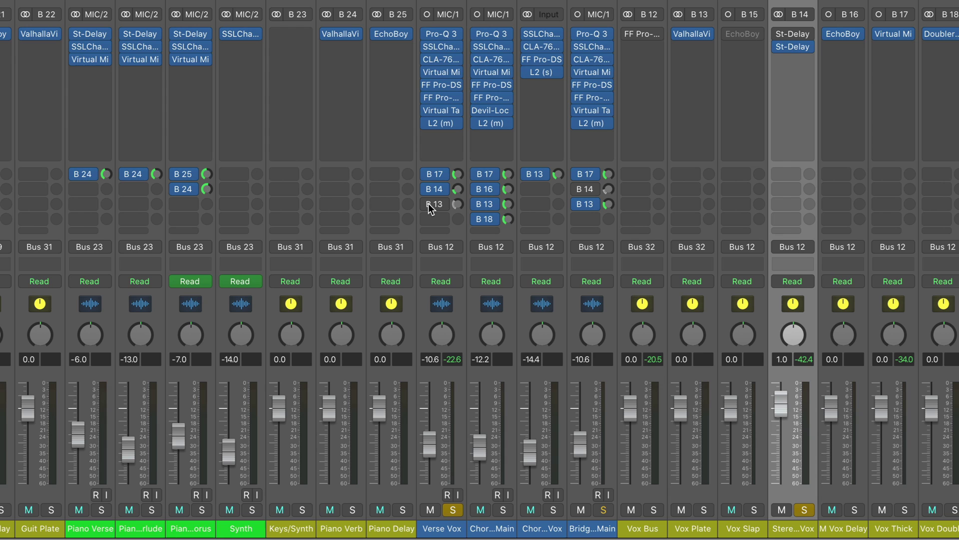
click(428, 204)
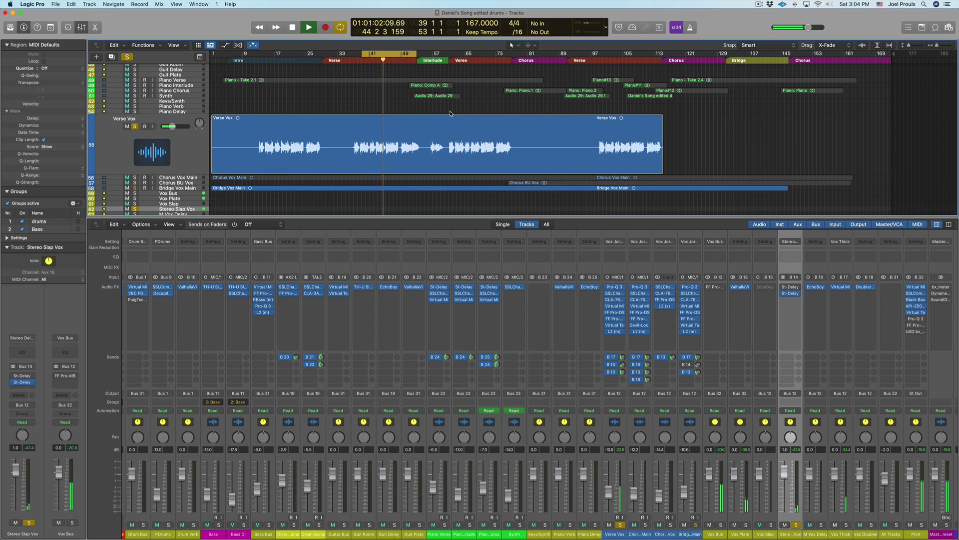
key(space)
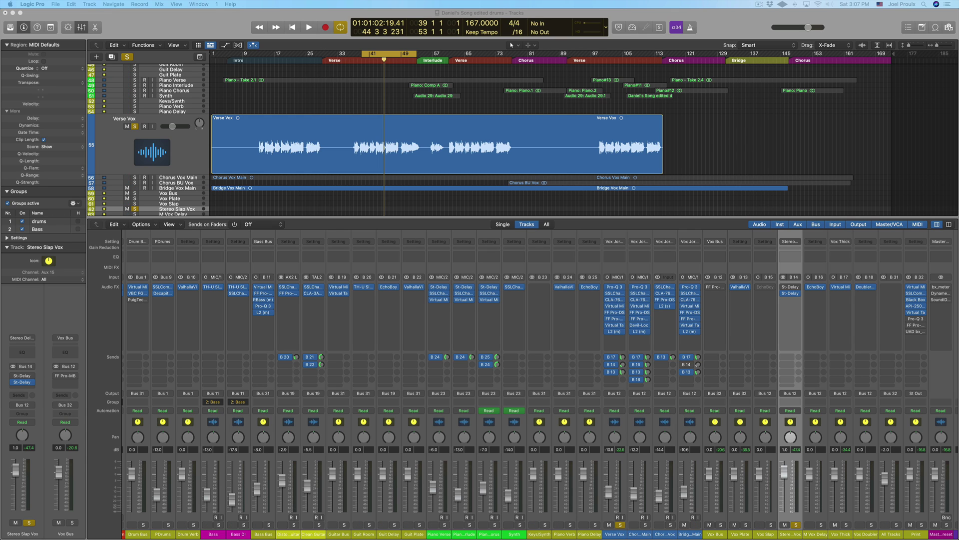
- Open the Vox Plate reverb plug-in and insert a stereo FabFilter Pro-Q 3 after the delays on Stereo Slap Vox
click(740, 287)
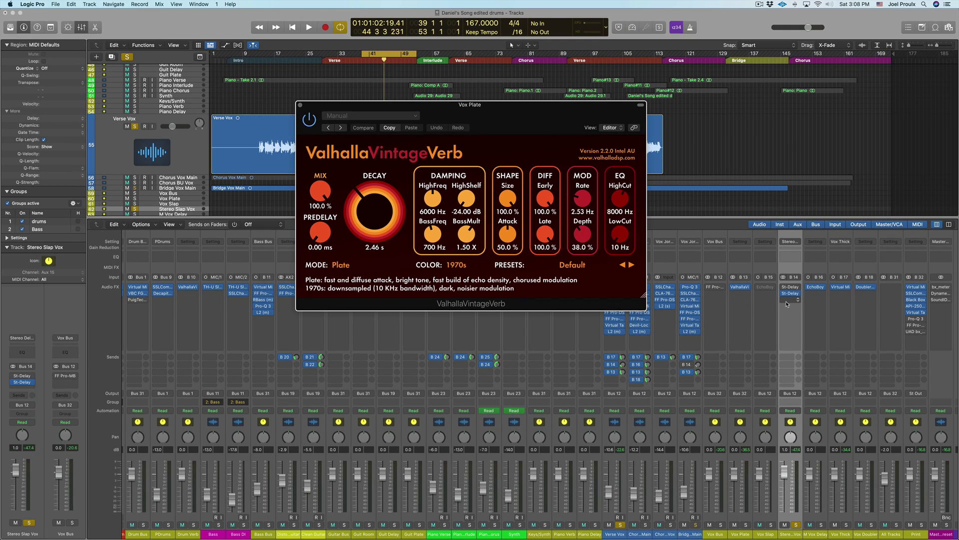
click(789, 300)
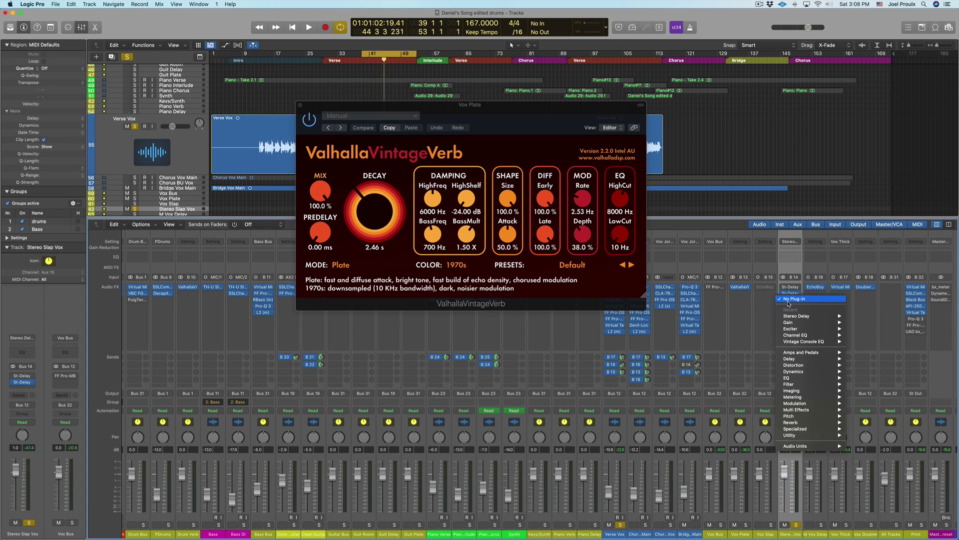
mouse_move(830, 446)
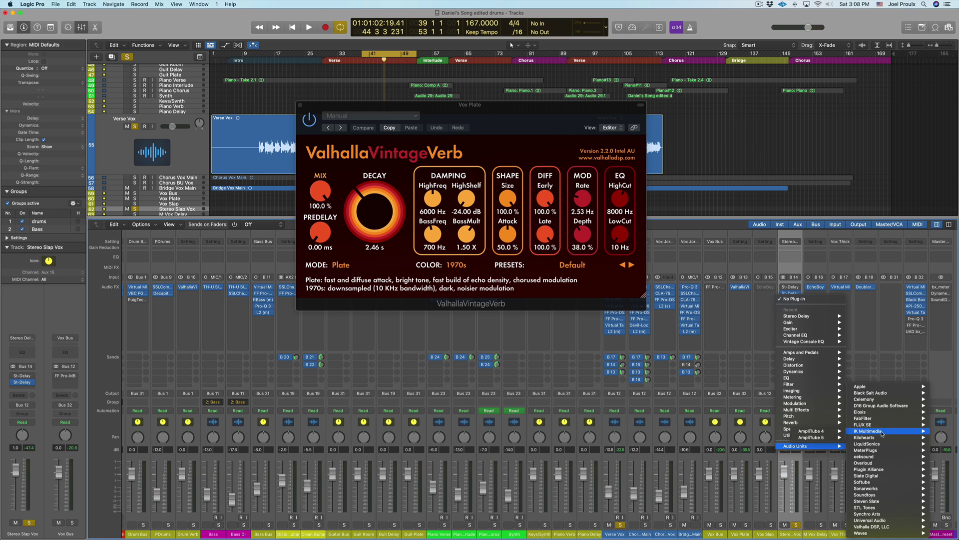
mouse_move(880, 420)
mouse_move(797, 502)
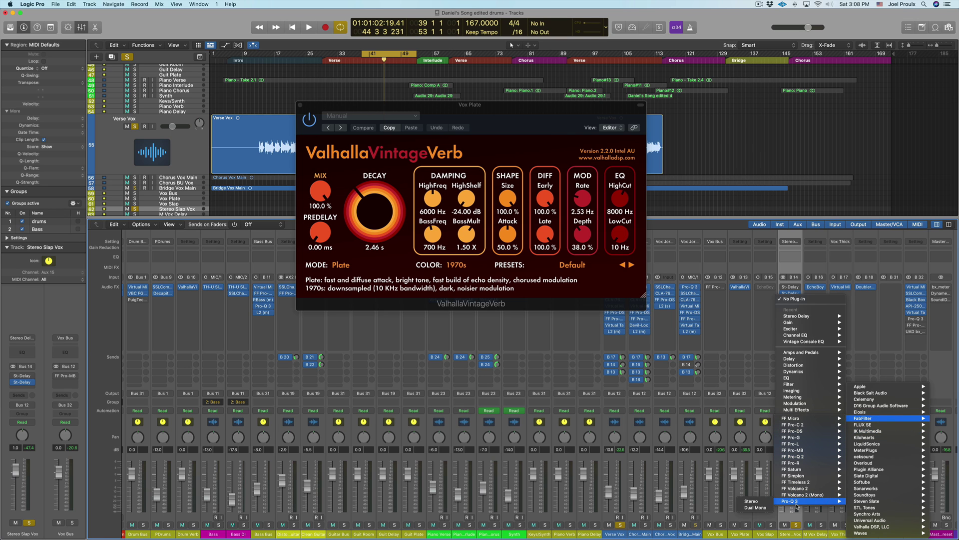
click(764, 501)
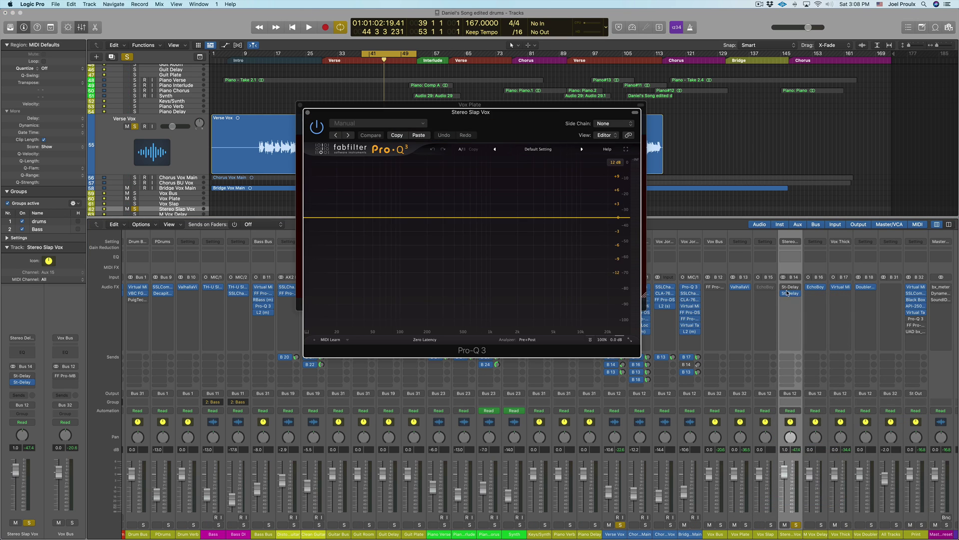
- Create a 12 dB/oct high cut in Pro-Q 3 at about 7430 Hz with a Q of 1, and close the EQ window
drag(592, 218, 593, 233)
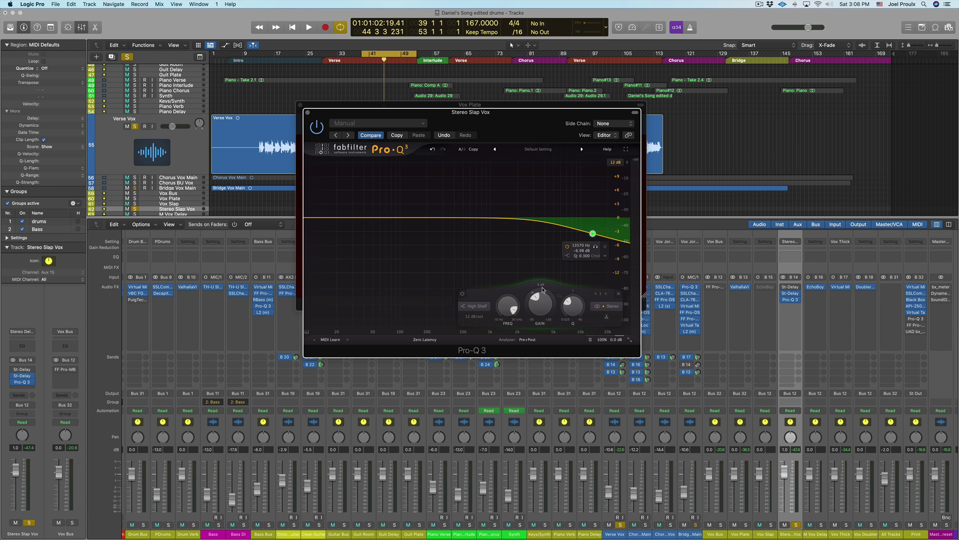
click(476, 306)
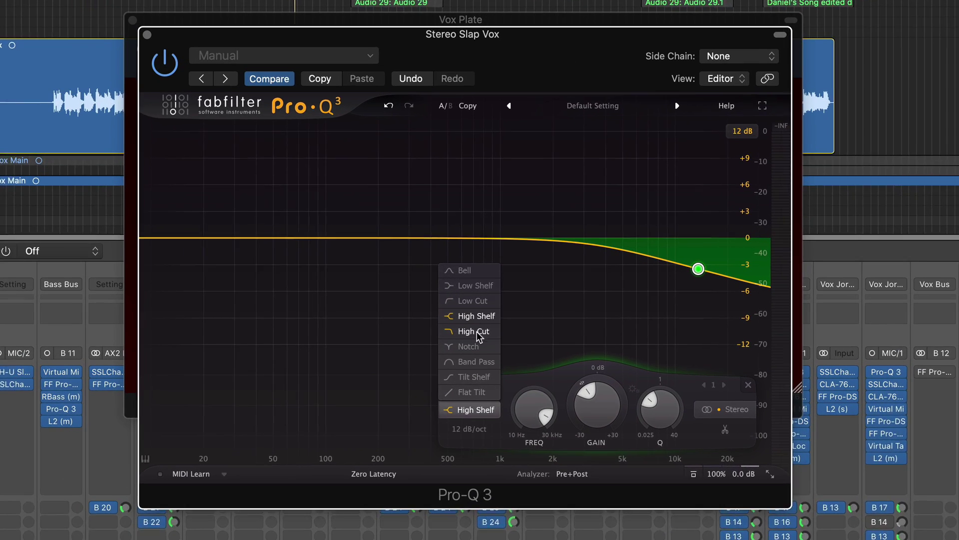
click(477, 265)
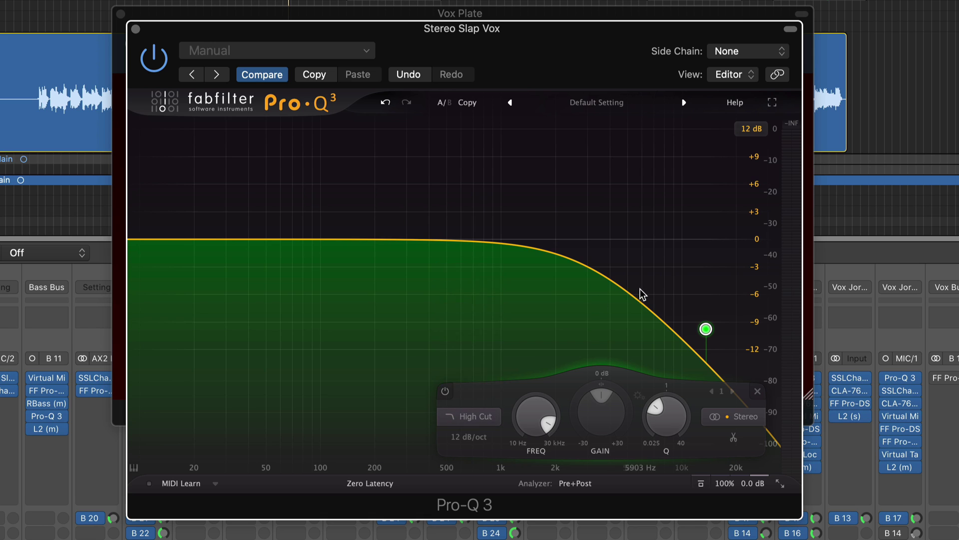
mouse_move(591, 252)
double_click(685, 294)
text(1)
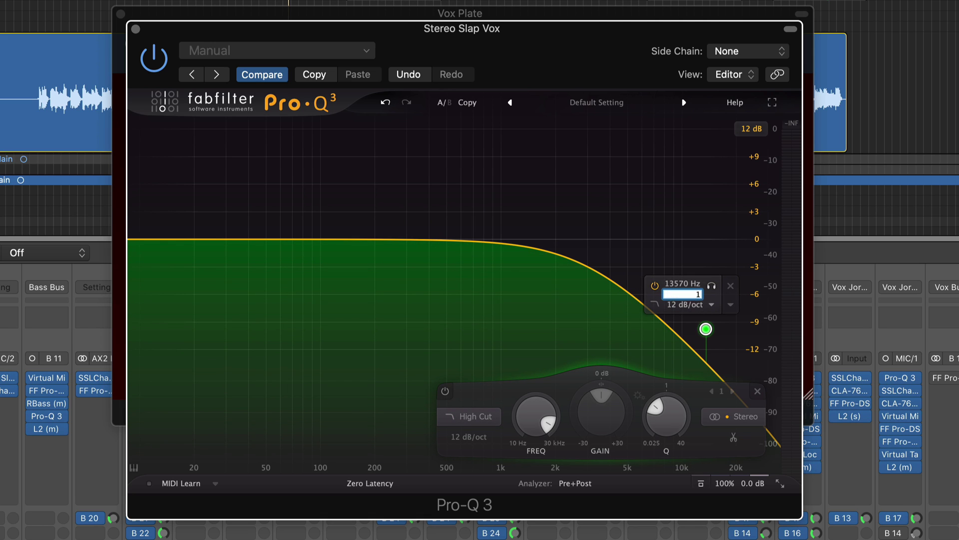
key(Return)
drag(712, 196, 682, 203)
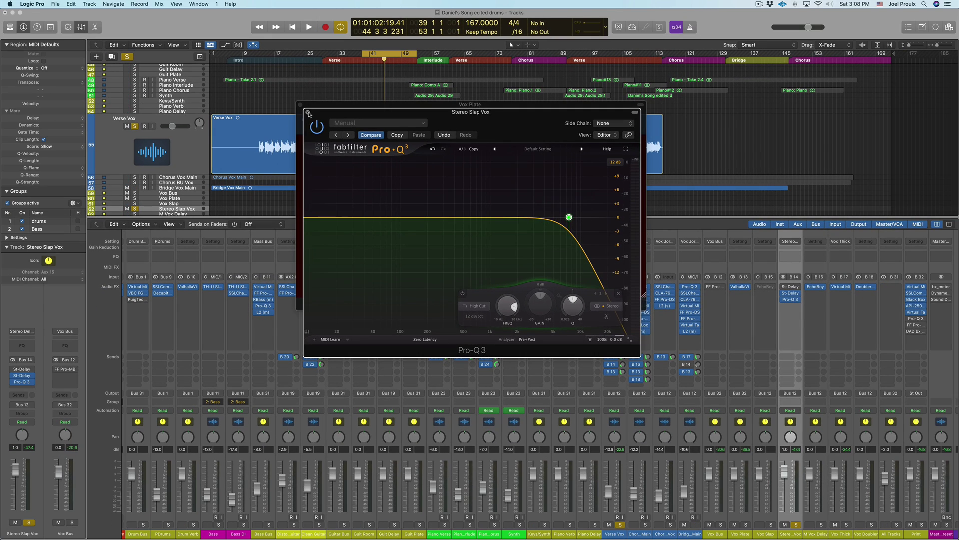
click(136, 29)
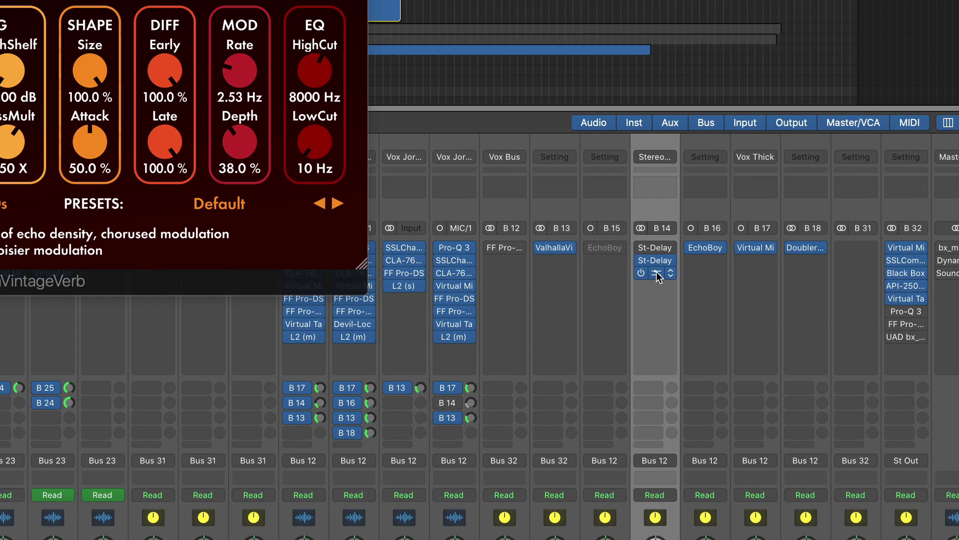
- Move Pro-Q 3 from Stereo Slap Vox to Vox Plate after the reverb and add a bell boost of about 3 dB between 200 and 500 Hz
drag(791, 299, 739, 299)
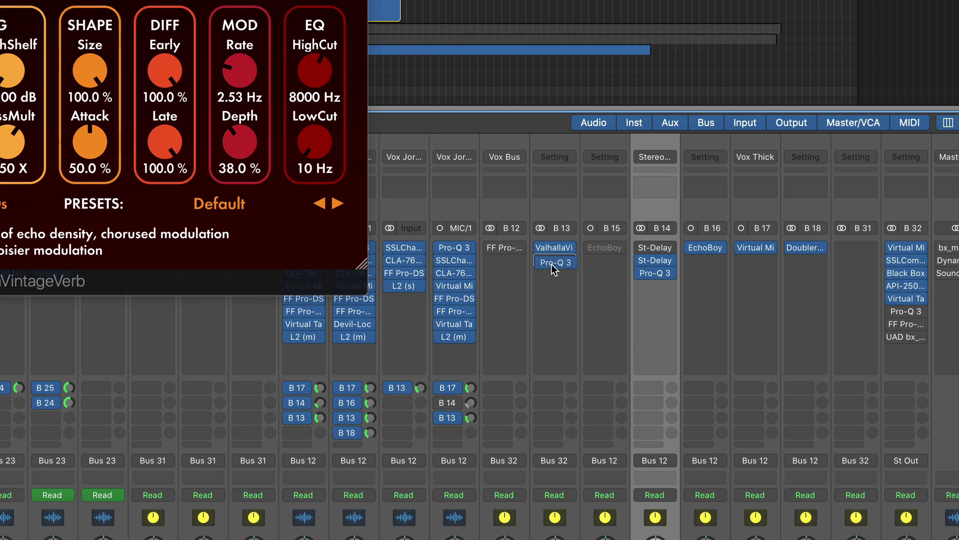
drag(552, 262, 551, 262)
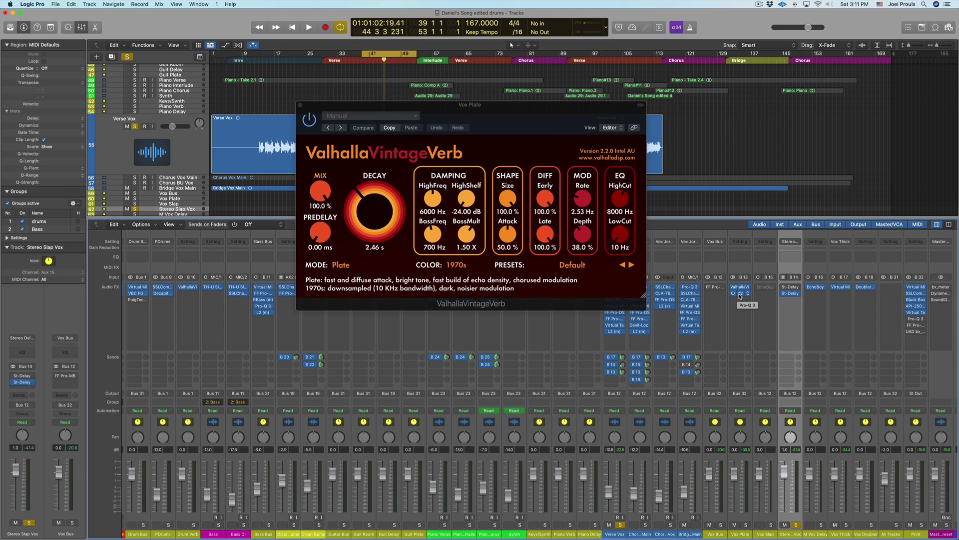
click(743, 295)
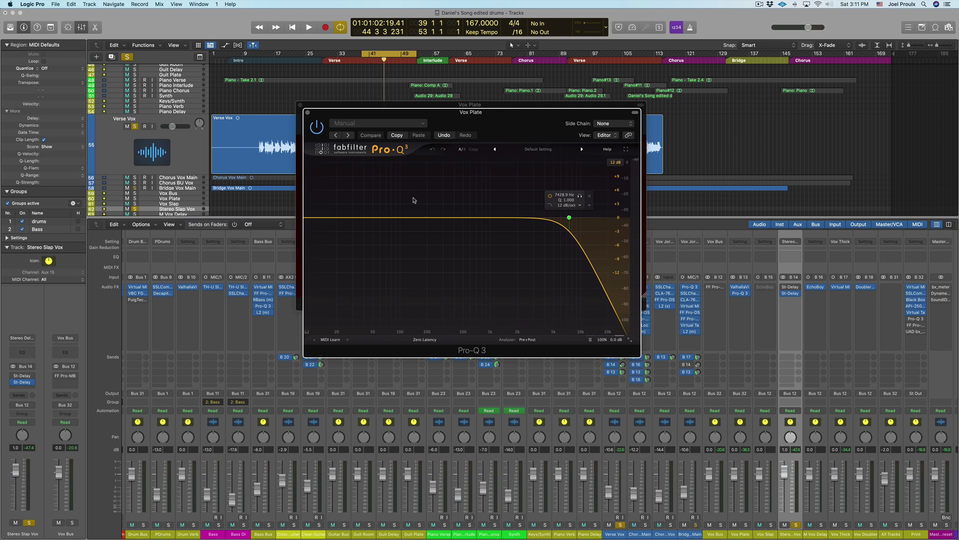
mouse_move(439, 216)
mouse_down()
mouse_move(422, 199)
mouse_move(444, 199)
mouse_move(385, 207)
mouse_move(439, 205)
mouse_up()
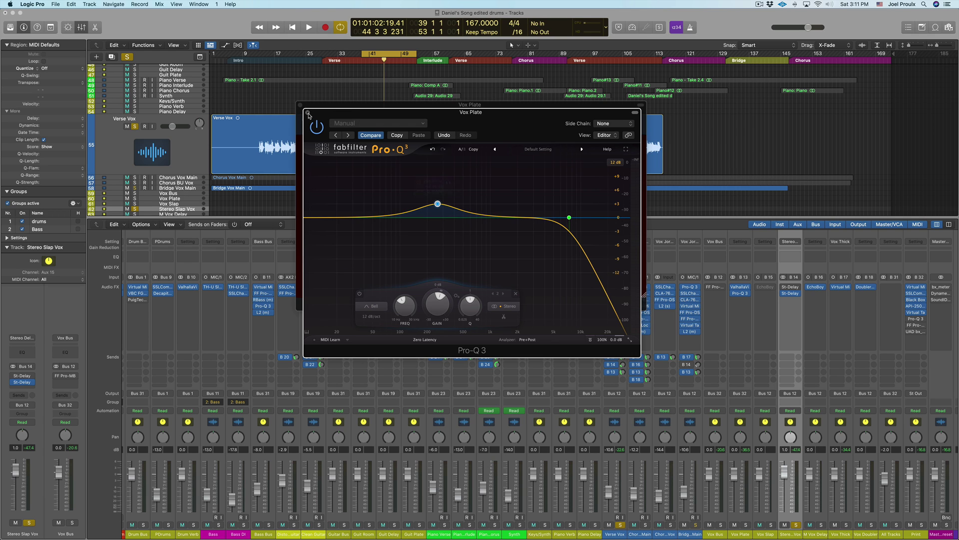
click(307, 112)
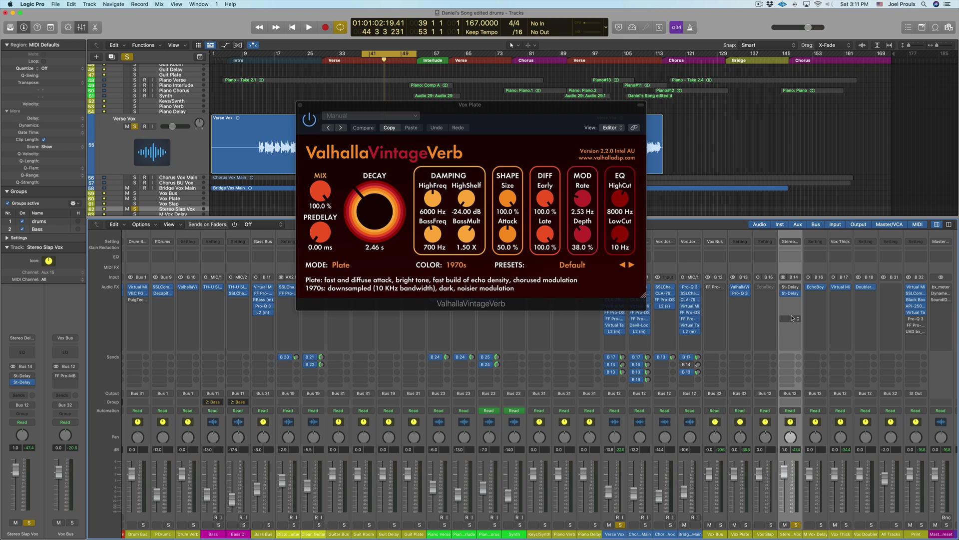
mouse_move(741, 296)
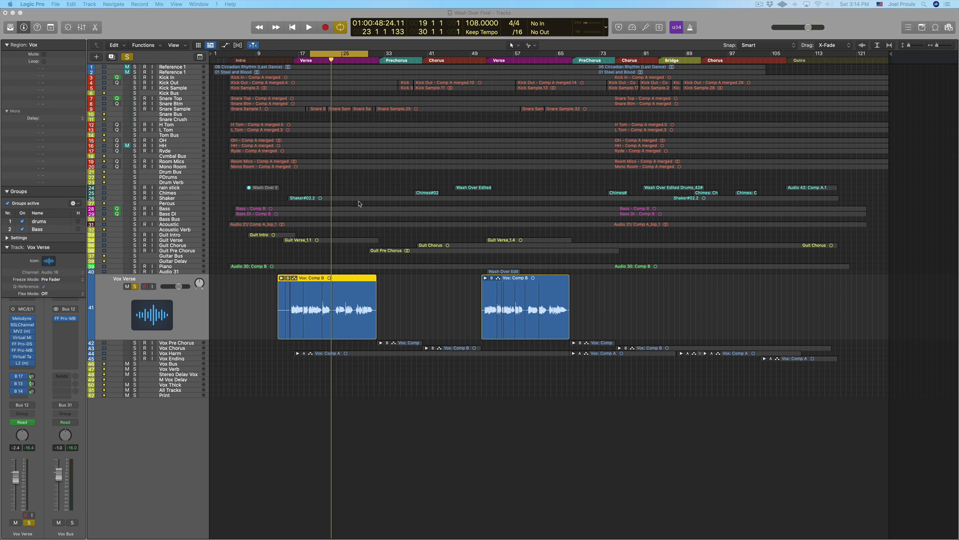
- Turn off the cycle range in the Wash Over Final project, unsolo Vox Verse and audition the full mix from the verse
click(310, 59)
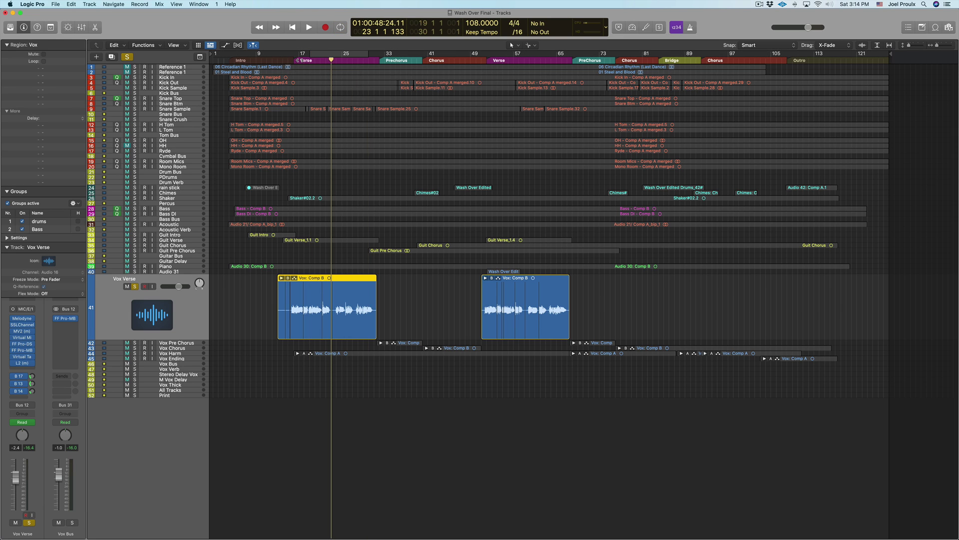
click(301, 60)
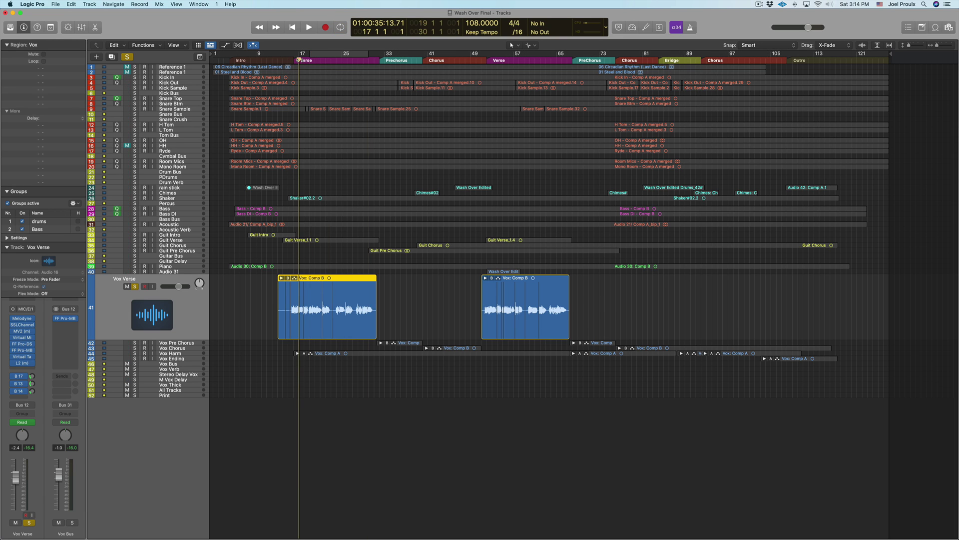
click(135, 287)
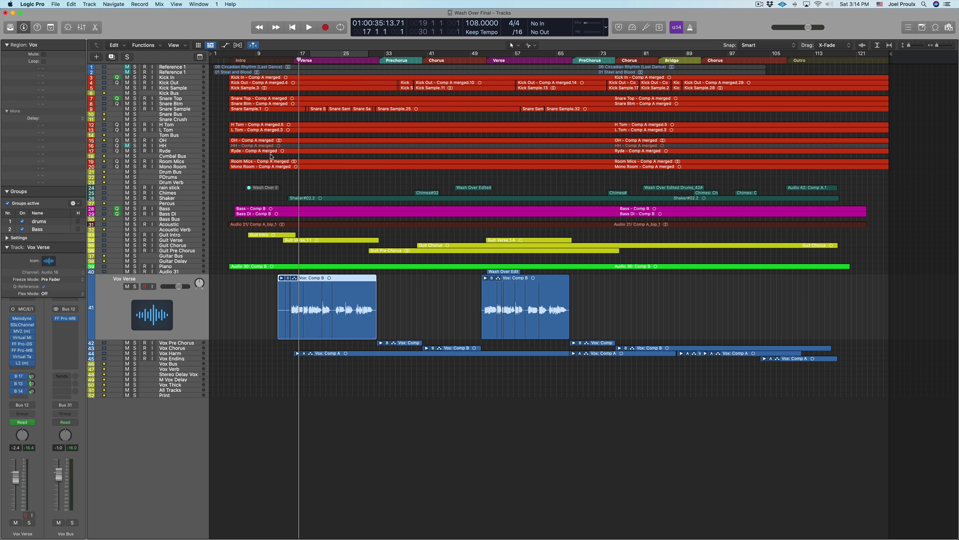
click(288, 59)
key(space)
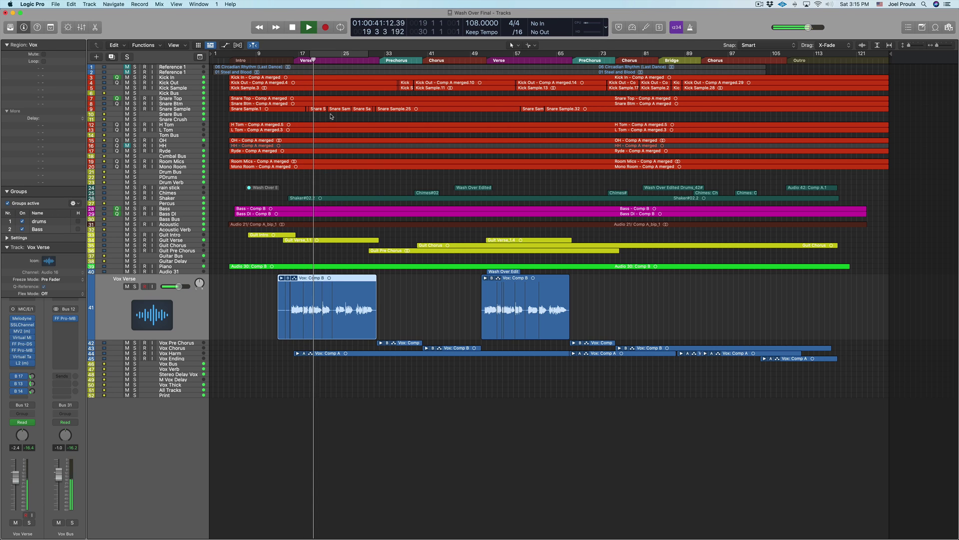
key(space)
- Re-enable the verse cycle range, solo Vox Verse in the mixer, and audition it with its Bus 13 send bypassed
click(334, 55)
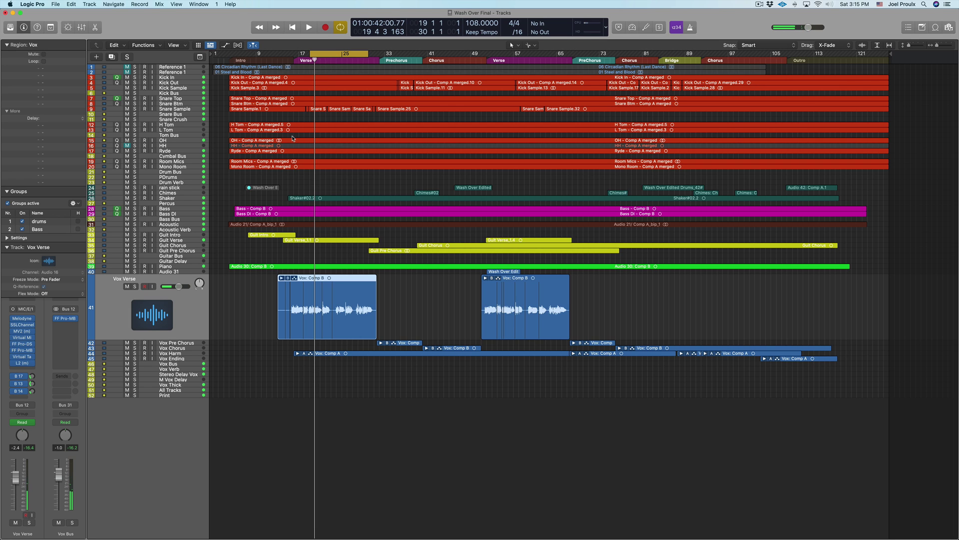
click(81, 27)
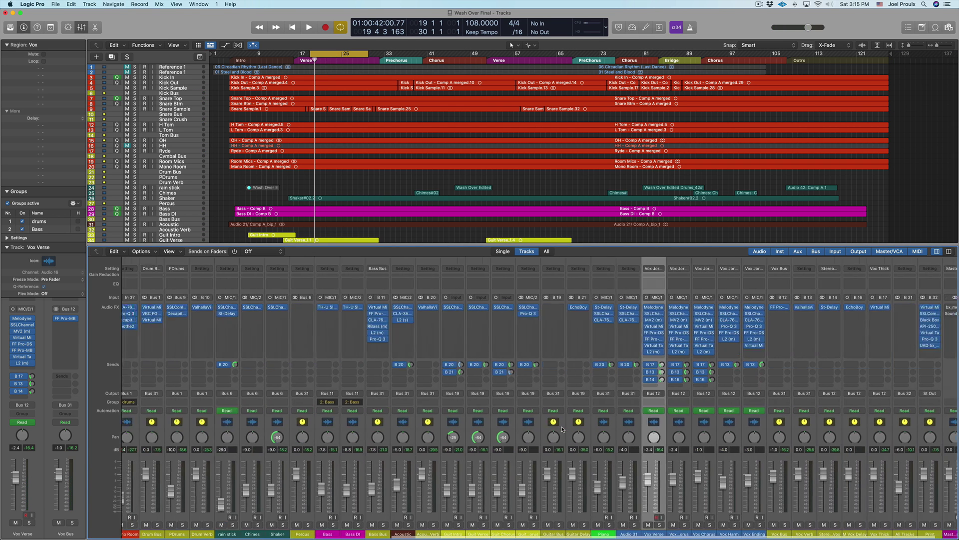
scroll(561, 429, right, 2)
click(645, 525)
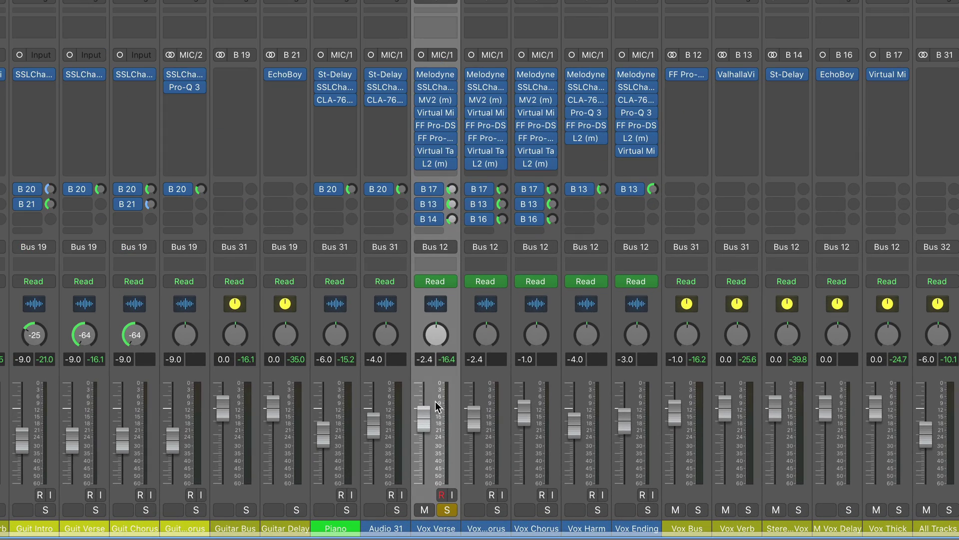
click(420, 204)
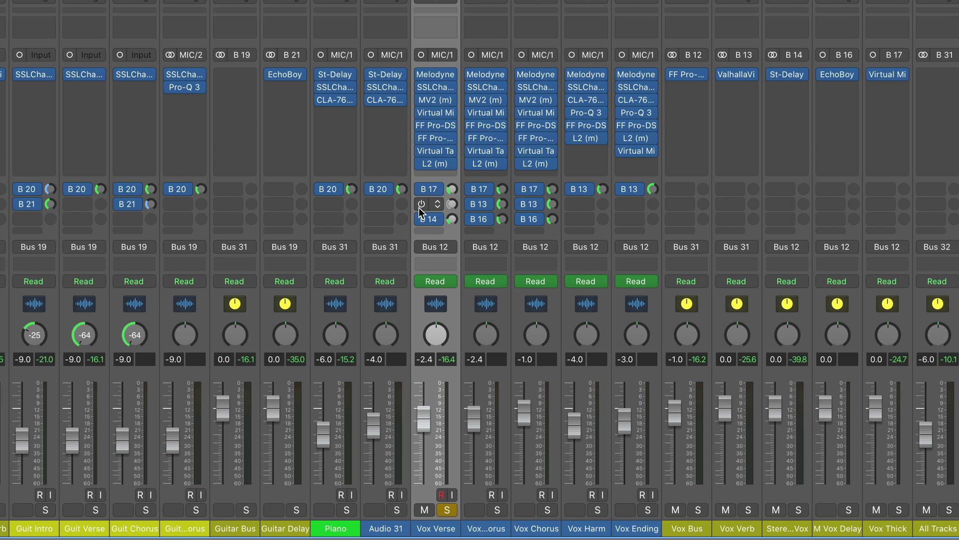
key(space)
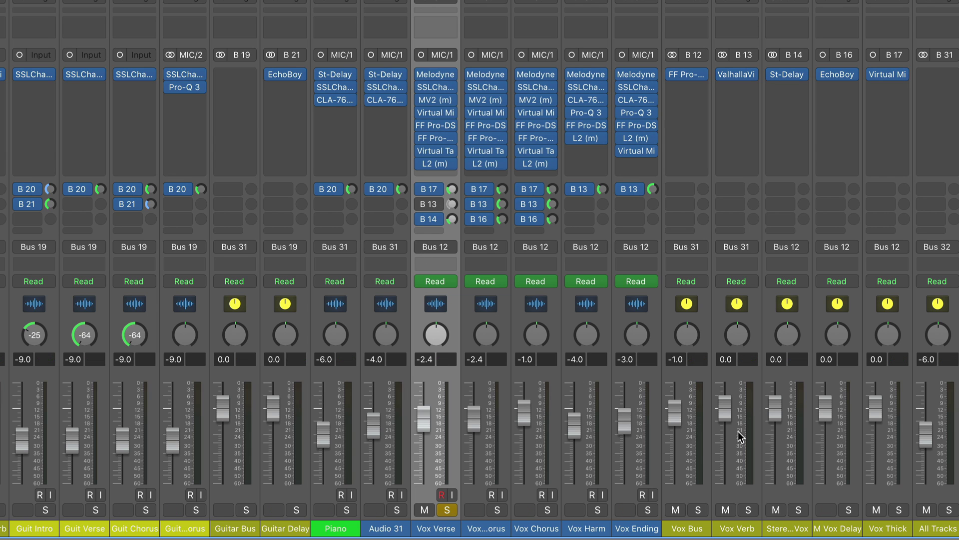